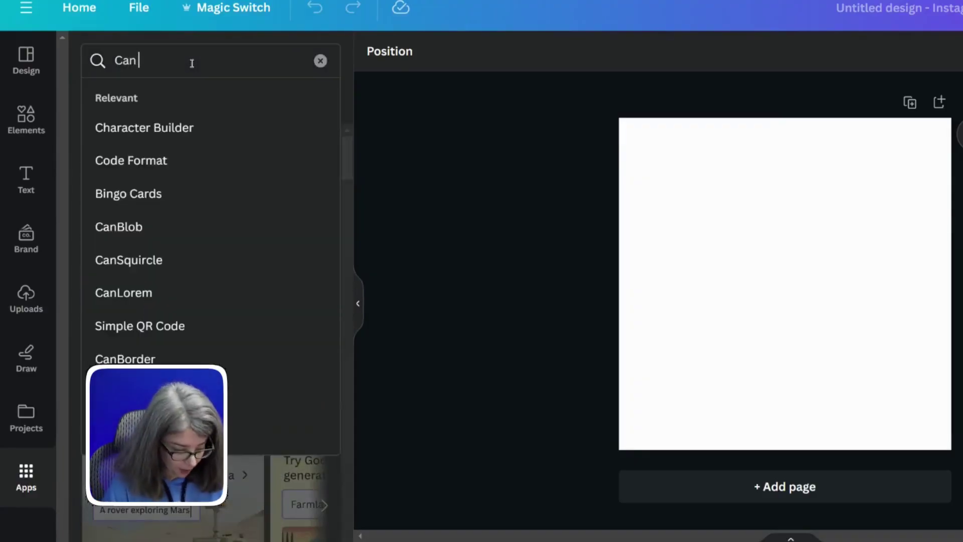
- Open the CanBlob app from the Apps search, then search 'cle' to find CanSquircle
{"action": "key", "text": "Return"}
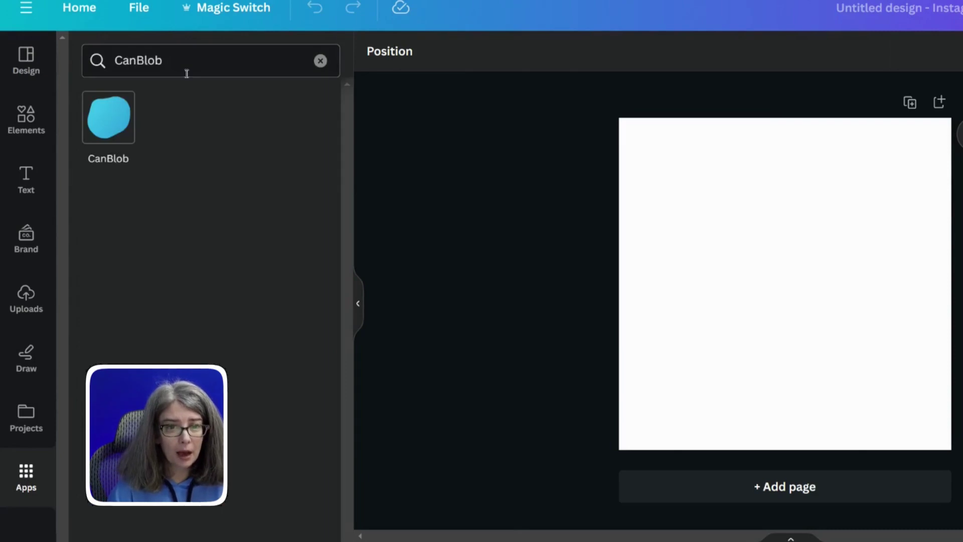
{"action": "left_click", "coordinate": [117, 117]}
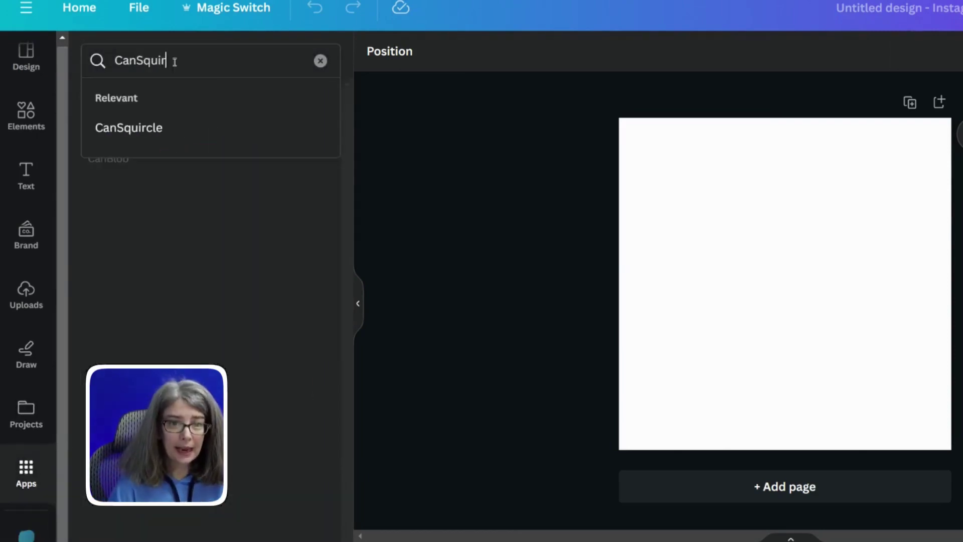
{"action": "type", "text": "cle"}
{"action": "key", "text": "Return"}
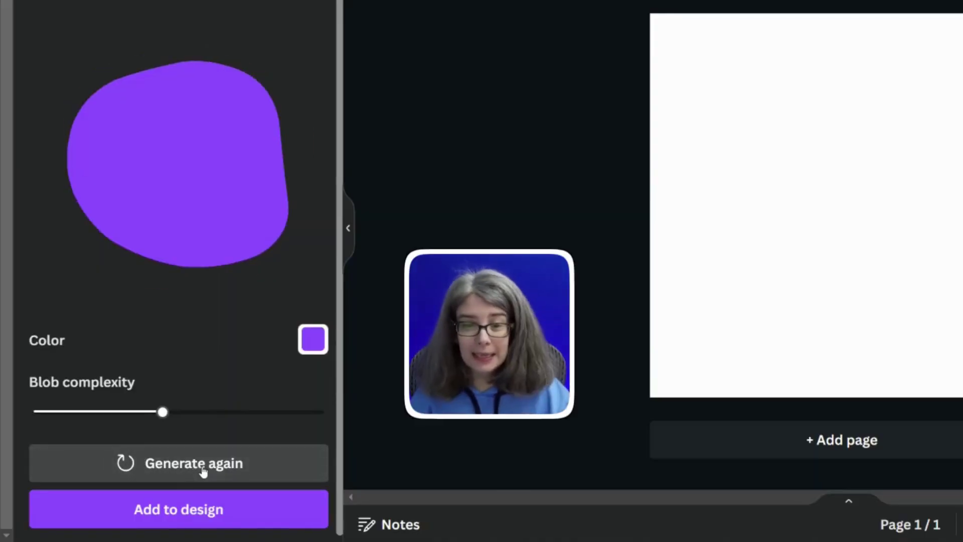
- Regenerate the purple blob several times and set Blob complexity to 4
{"action": "left_click", "coordinate": [204, 472]}
{"action": "left_click", "coordinate": [203, 472]}
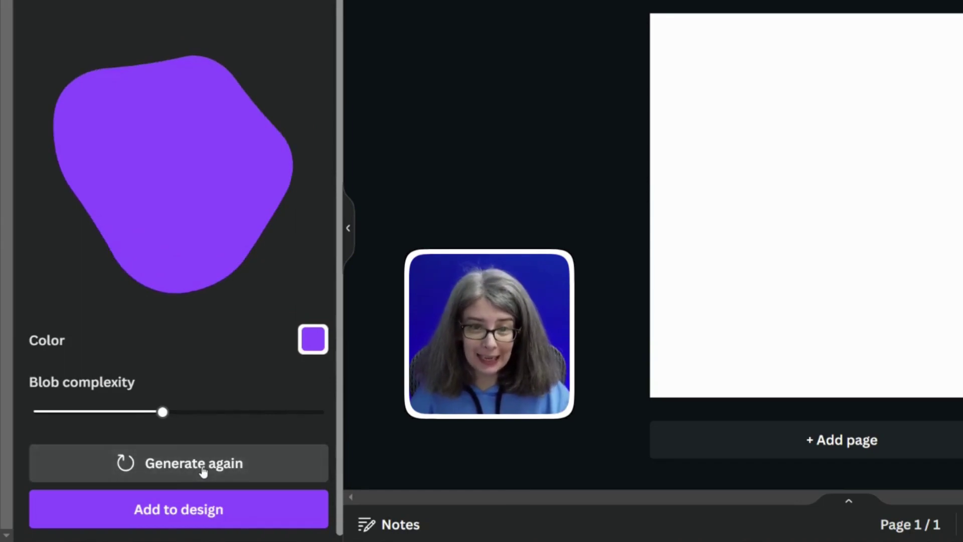
{"action": "left_click", "coordinate": [203, 471]}
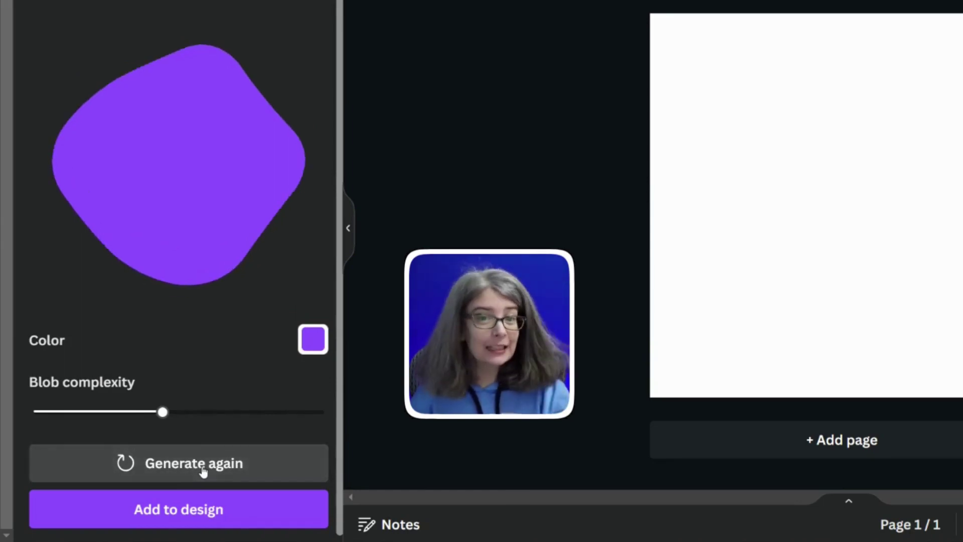
{"action": "left_click", "coordinate": [203, 472]}
{"action": "left_click_drag", "start_coordinate": [162, 415], "coordinate": [129, 418]}
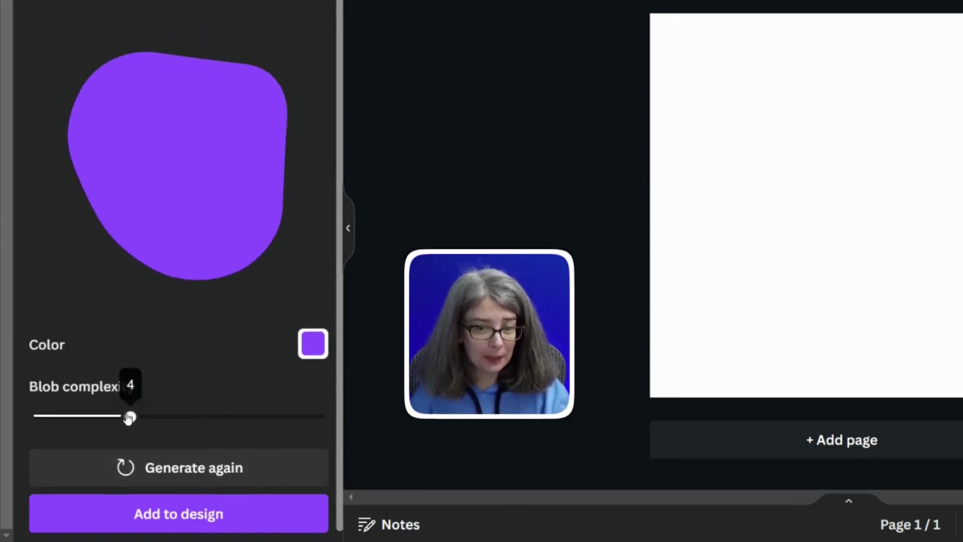
{"action": "left_click", "coordinate": [177, 466]}
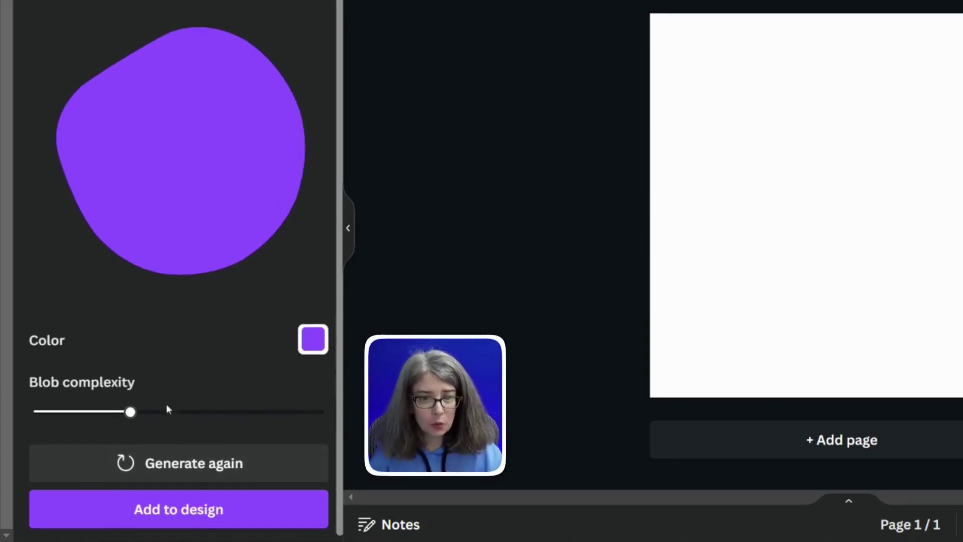
- Add the blob to page 1, enlarge it to about 526×526, and move it up-right
{"action": "left_click", "coordinate": [185, 516]}
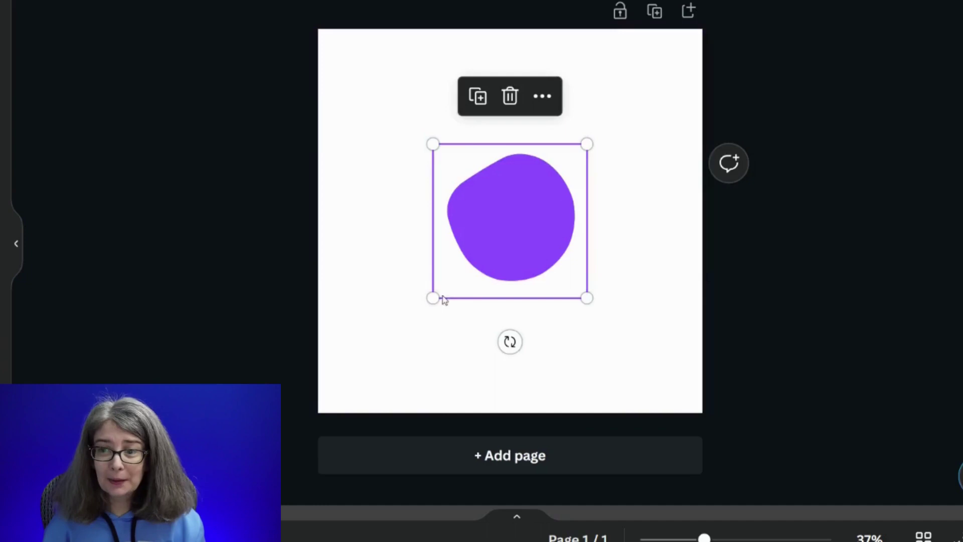
{"action": "left_click_drag", "start_coordinate": [764, 283], "coordinate": [710, 336]}
{"action": "left_click_drag", "start_coordinate": [435, 296], "coordinate": [482, 238]}
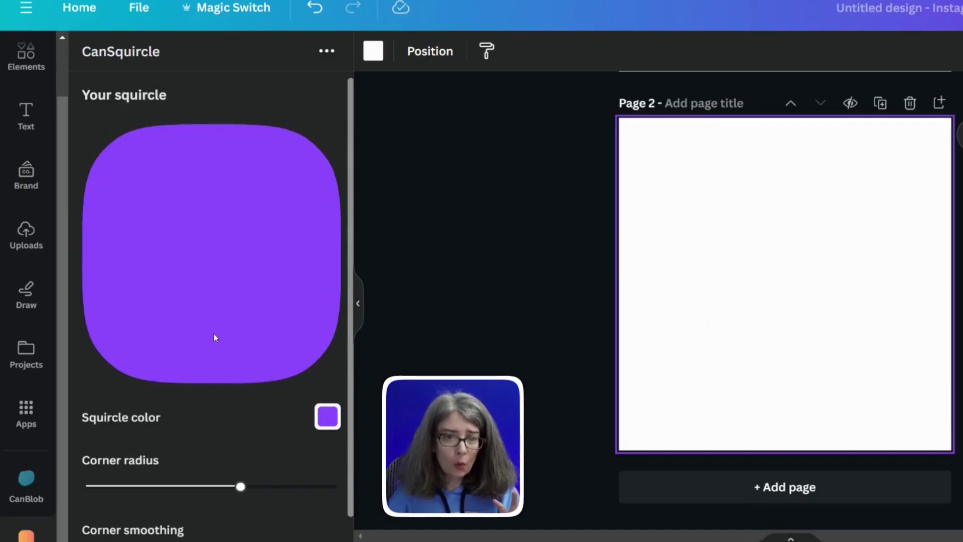
- Set the squircle's corner radius to 12 and corner smoothing to maximum
{"action": "scroll", "coordinate": [214, 337], "scroll_direction": "down", "scroll_amount": 1}
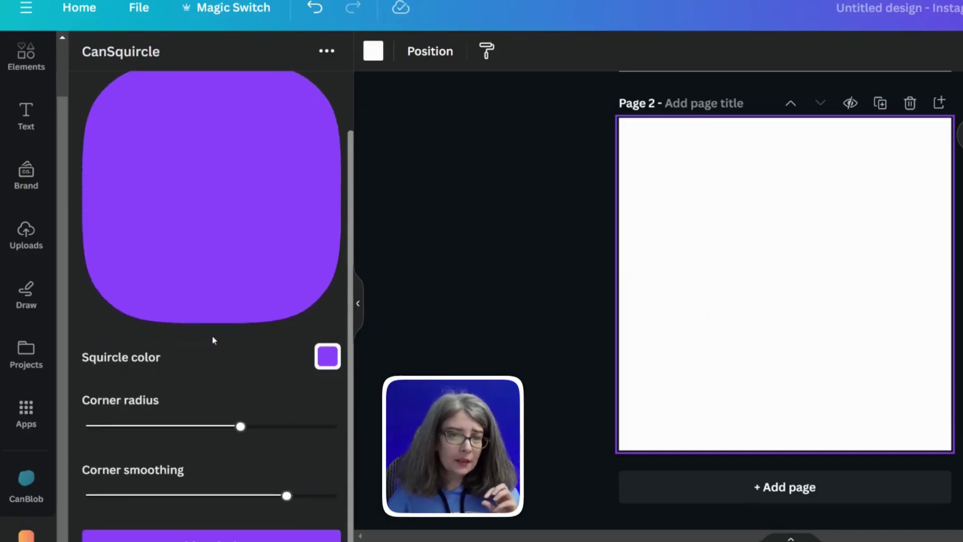
{"action": "left_click_drag", "start_coordinate": [241, 427], "coordinate": [94, 427]}
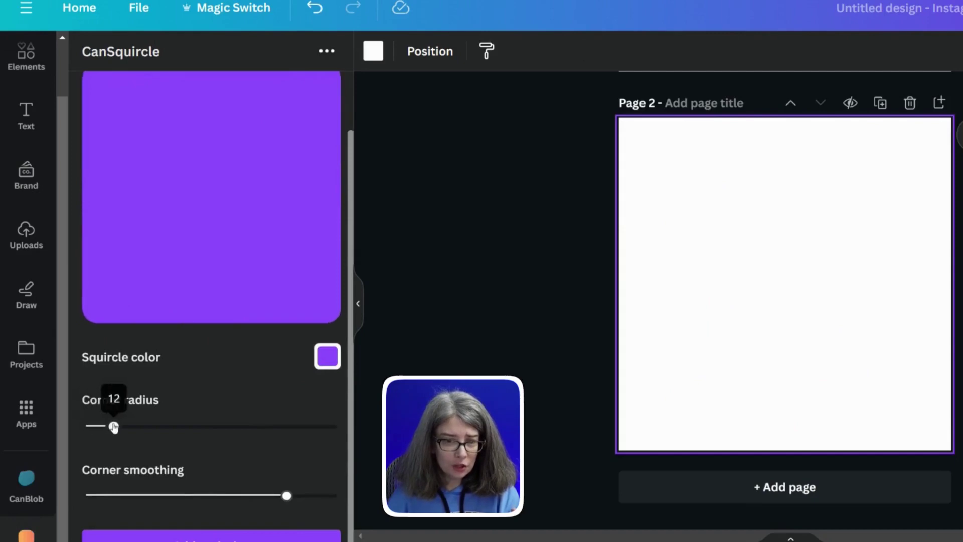
{"action": "scroll", "coordinate": [153, 364], "scroll_direction": "up", "scroll_amount": 1}
{"action": "scroll", "coordinate": [152, 364], "scroll_direction": "down", "scroll_amount": 1}
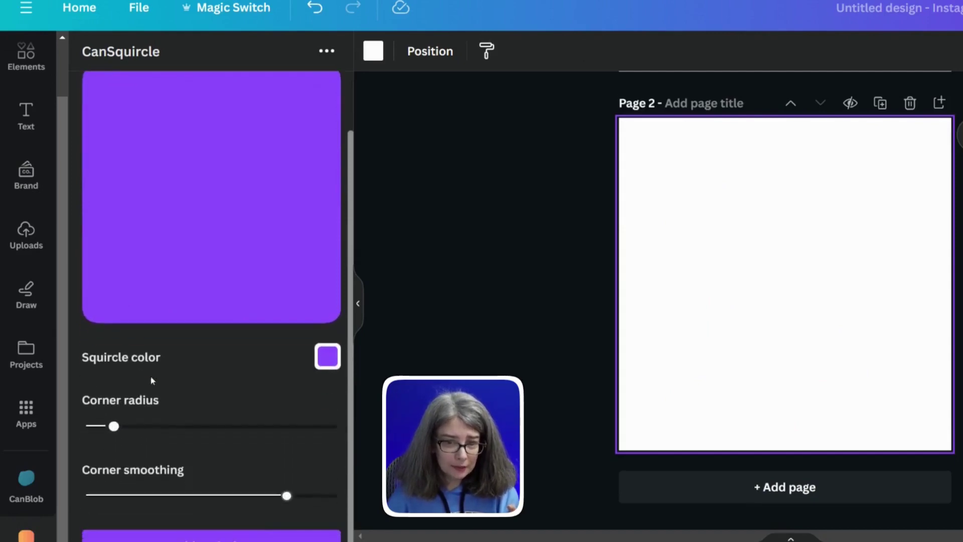
{"action": "left_click", "coordinate": [151, 426]}
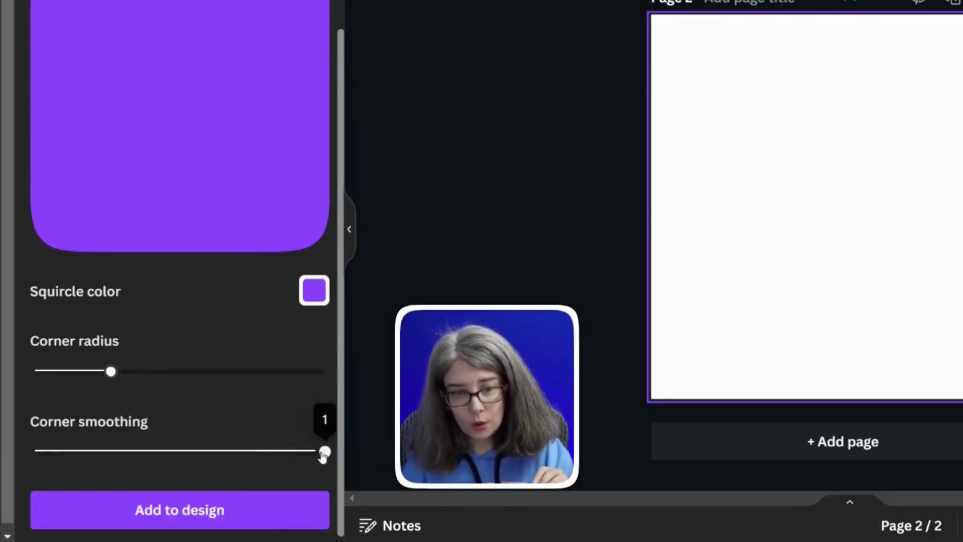
{"action": "left_click_drag", "start_coordinate": [30, 444], "coordinate": [325, 452]}
{"action": "scroll", "coordinate": [228, 381], "scroll_direction": "up", "scroll_amount": 1}
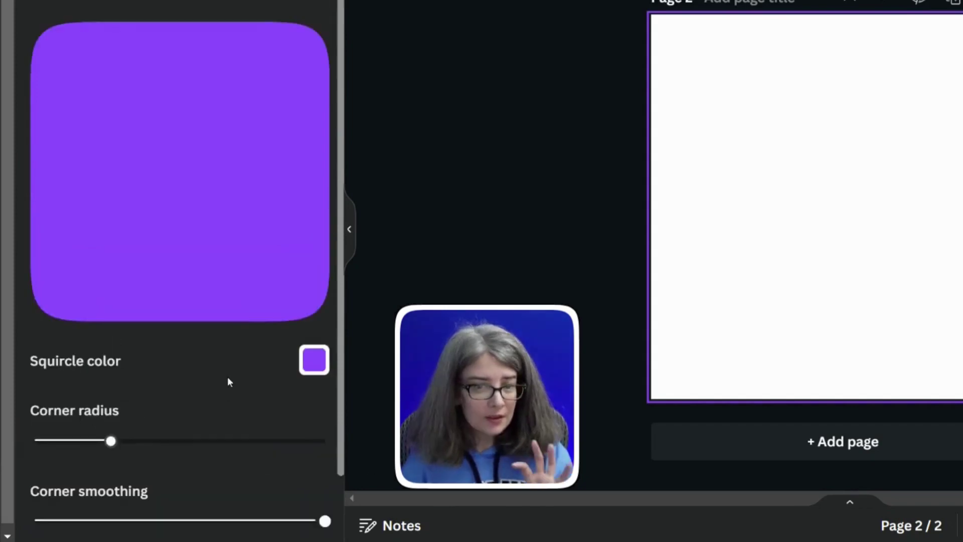
{"action": "scroll", "coordinate": [191, 377], "scroll_direction": "down", "scroll_amount": 1}
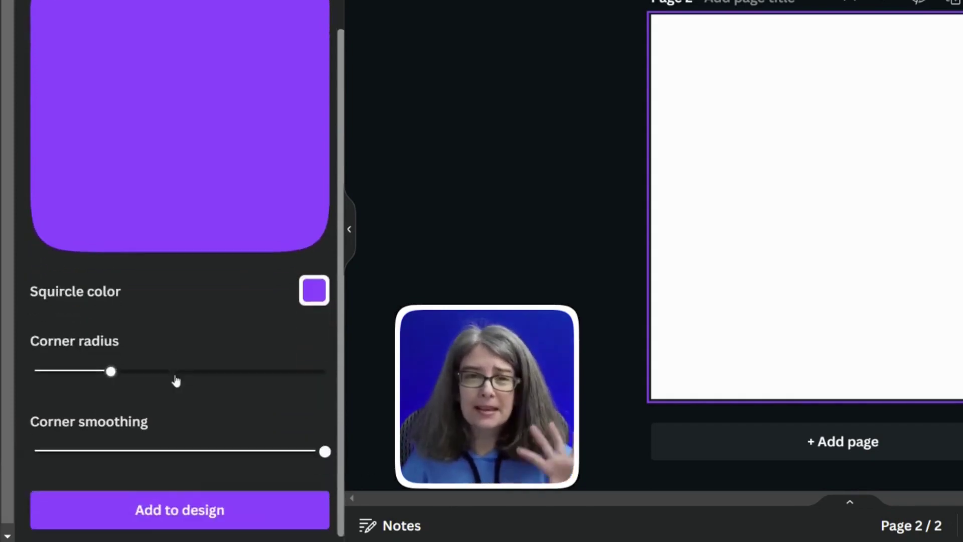
- Add the squircle to page 2, enlarge it, and move it up and right
{"action": "left_click", "coordinate": [198, 521]}
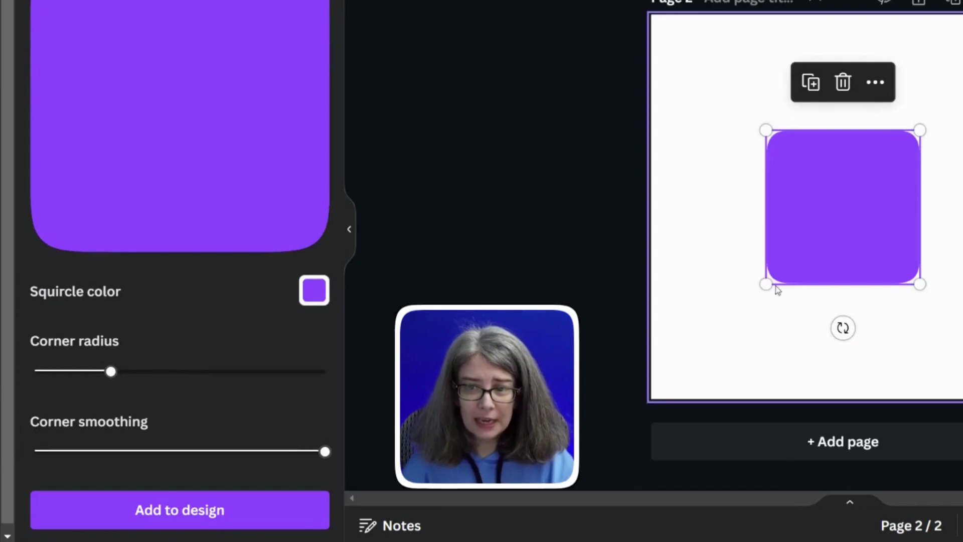
{"action": "left_click_drag", "start_coordinate": [766, 284], "coordinate": [687, 360]}
{"action": "left_click_drag", "start_coordinate": [743, 297], "coordinate": [798, 261]}
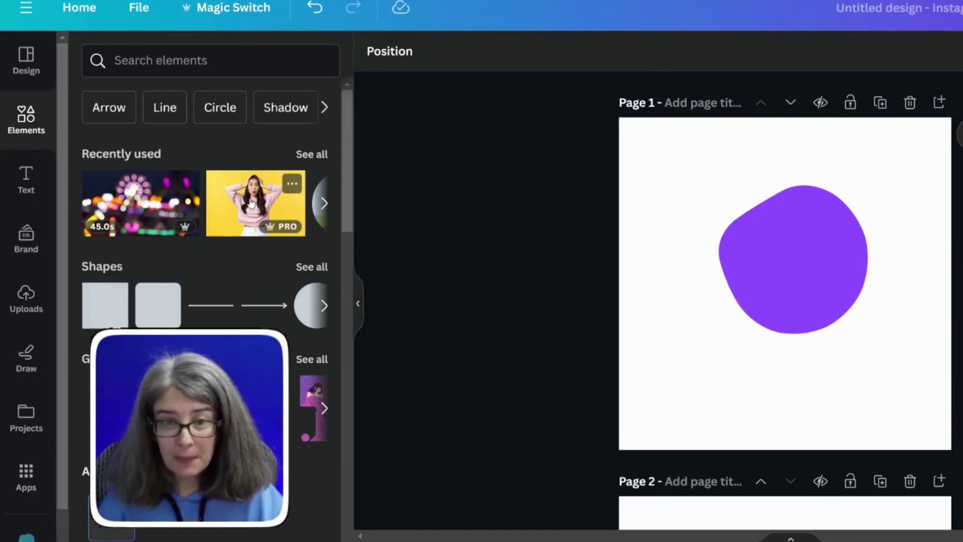
- Frame the yellow-background photo of the woman in the blob, detaching and repositioning it
{"action": "left_click_drag", "start_coordinate": [251, 203], "coordinate": [739, 269]}
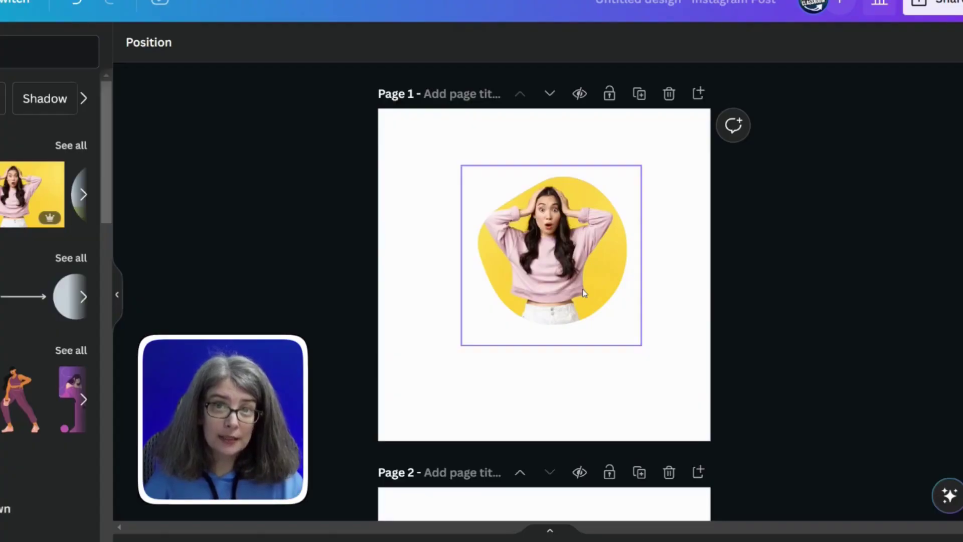
{"action": "right_click", "coordinate": [589, 268]}
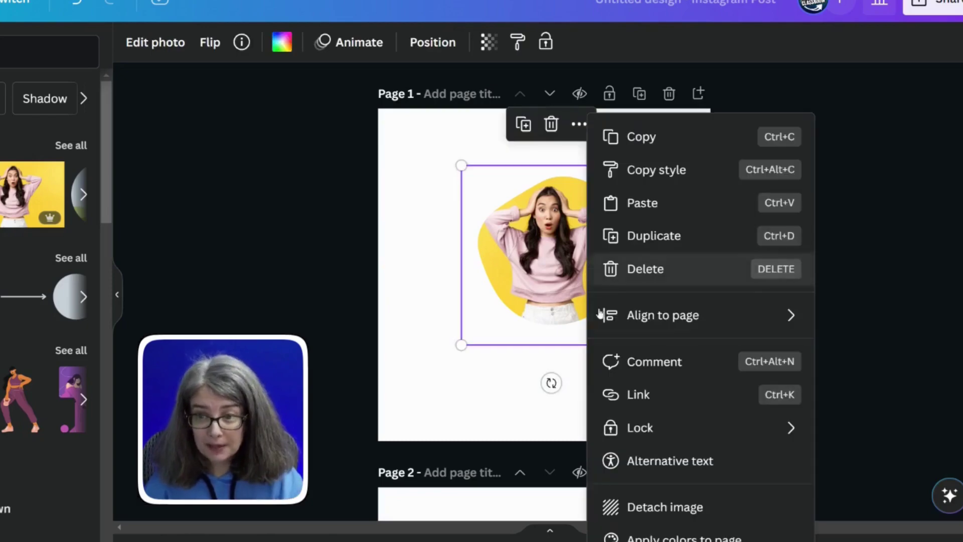
{"action": "left_click", "coordinate": [715, 510]}
{"action": "left_click_drag", "start_coordinate": [596, 268], "coordinate": [729, 434]}
{"action": "left_click", "coordinate": [545, 297]}
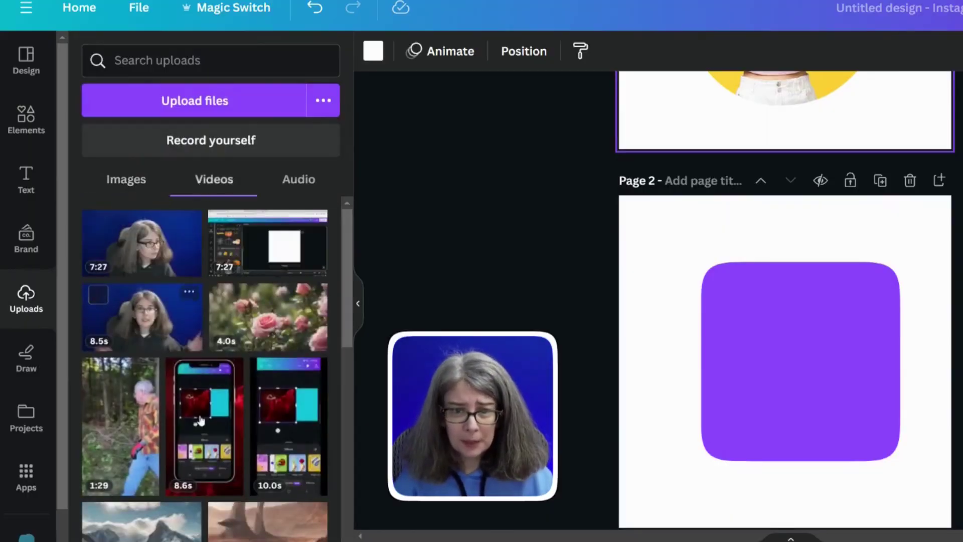
- Add the 7:27 uploaded video into the squircle on page 2
{"action": "left_click", "coordinate": [137, 246]}
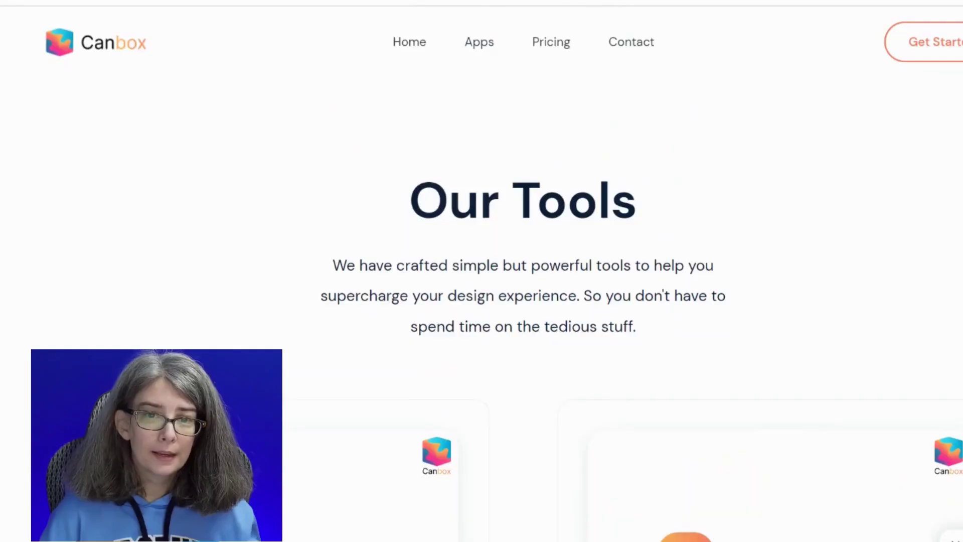
- Scroll the Our Tools page past CanLorem and CanBorder to CanGrid and CanWave
{"action": "scroll", "coordinate": [522, 281], "scroll_direction": "down", "scroll_amount": 5}
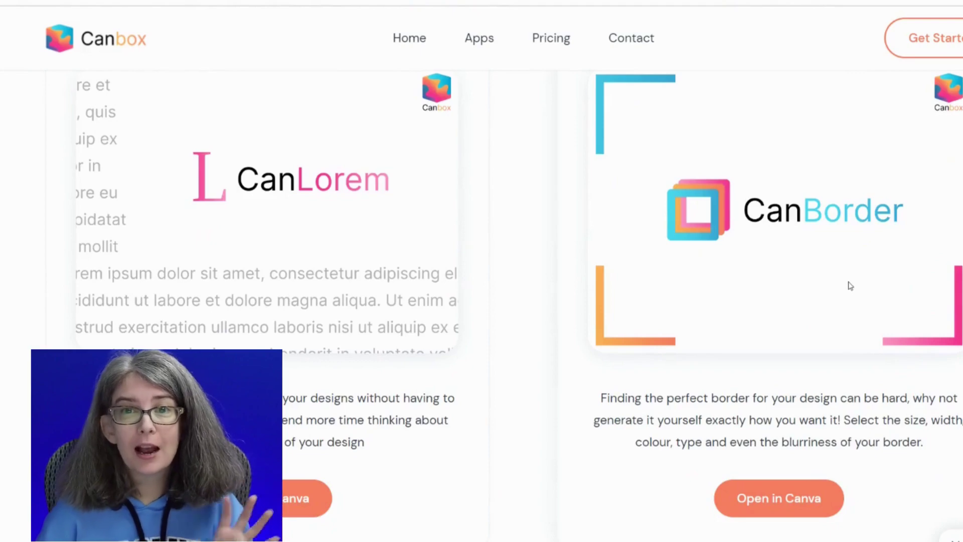
{"action": "scroll", "coordinate": [701, 335], "scroll_direction": "down", "scroll_amount": 8}
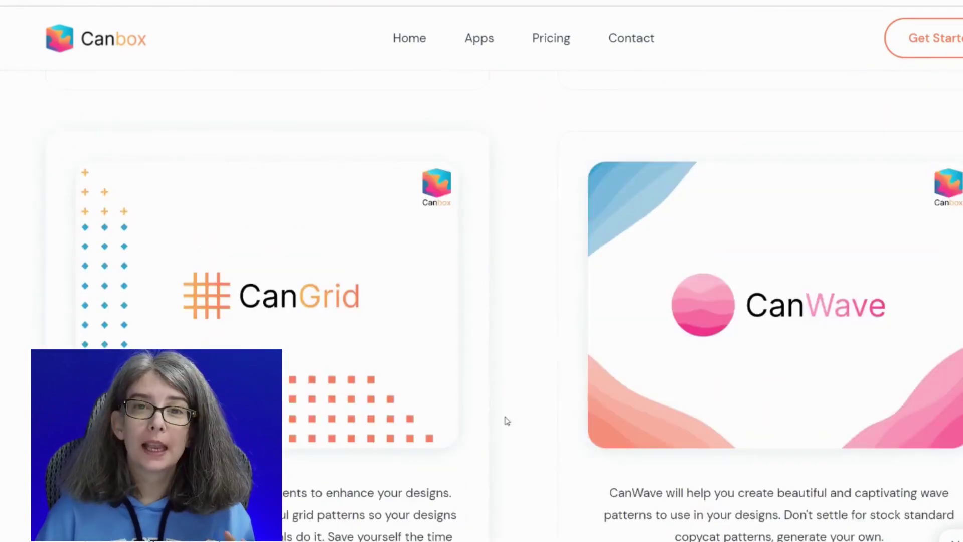